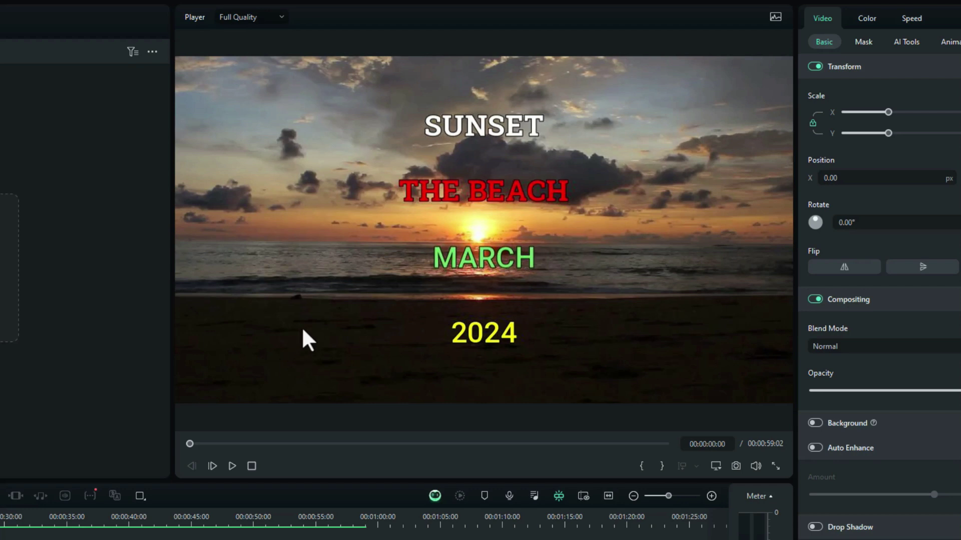
Drag SUNSET upper-left, THE BEACH upper-right, MARCH lower-right and 2024 lower-left in the preview.
{"action": "left_click", "coordinate": [476, 136]}
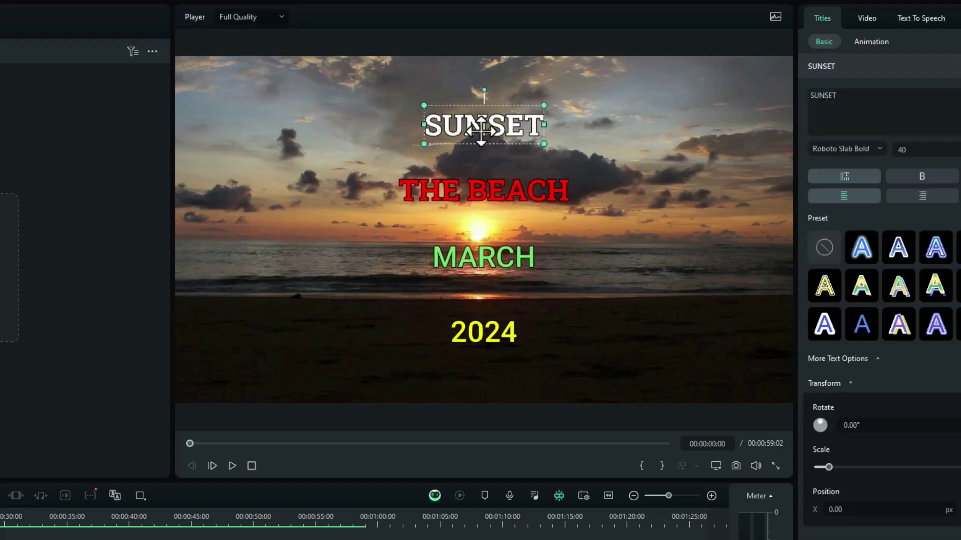
{"action": "left_click_drag", "start_coordinate": [476, 137], "coordinate": [264, 108]}
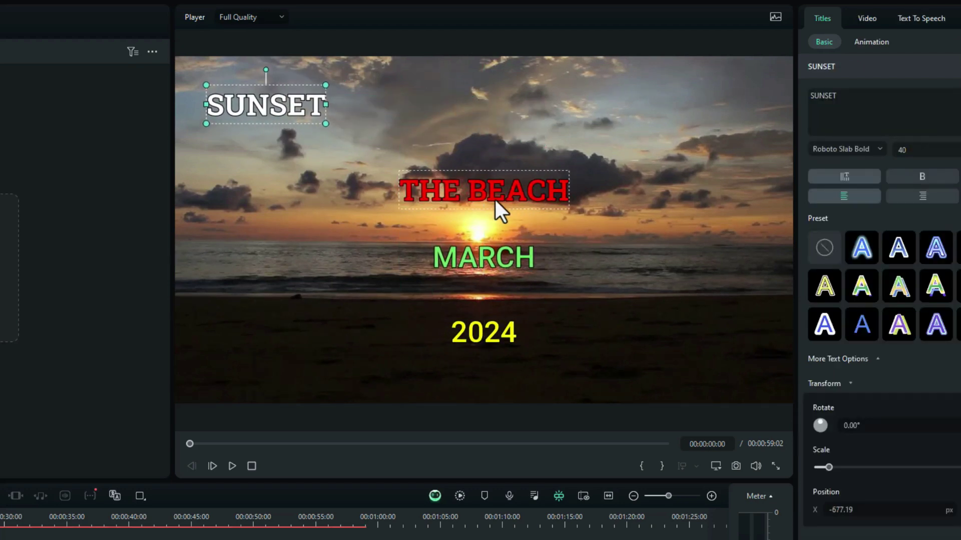
{"action": "left_click", "coordinate": [491, 197]}
{"action": "left_click_drag", "start_coordinate": [491, 197], "coordinate": [694, 100]}
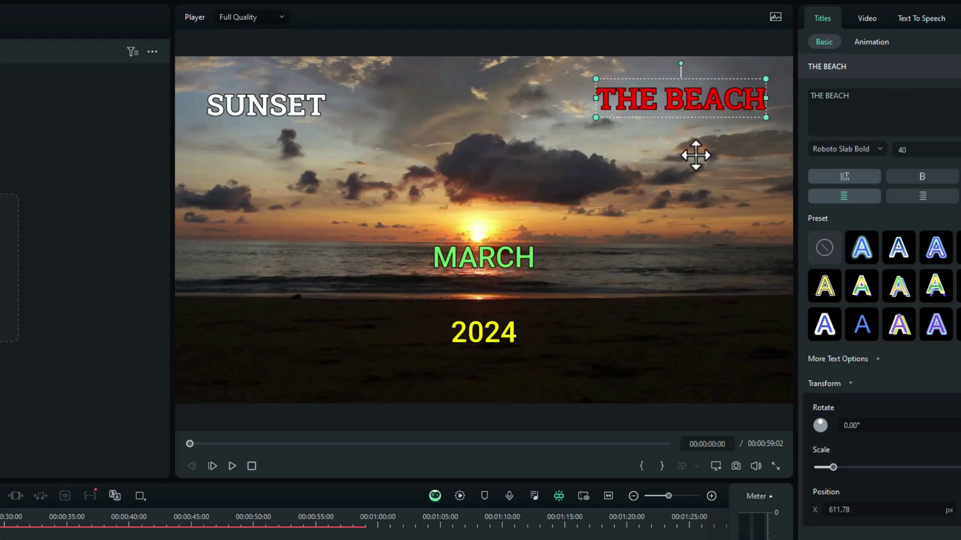
{"action": "left_click_drag", "start_coordinate": [483, 258], "coordinate": [734, 357]}
{"action": "left_click_drag", "start_coordinate": [511, 339], "coordinate": [263, 346]}
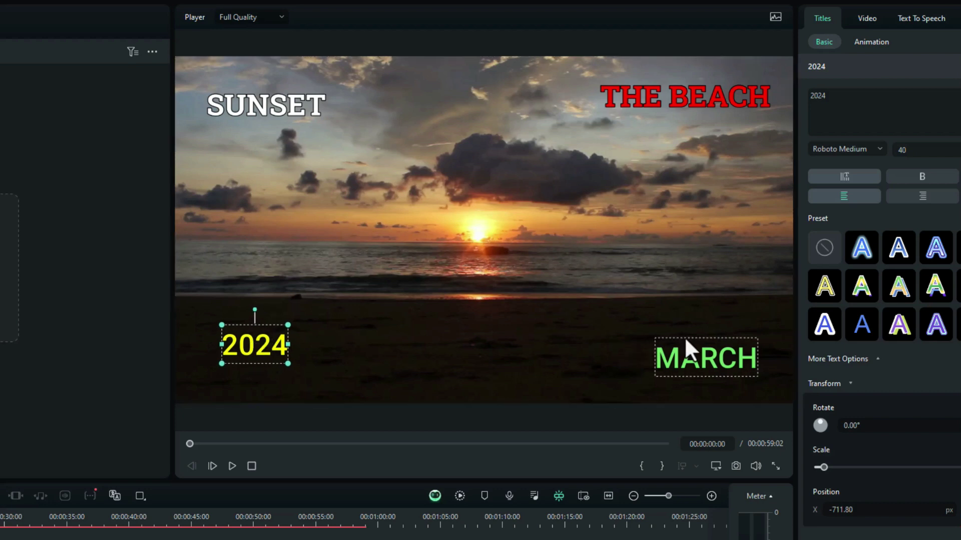
{"action": "left_click_drag", "start_coordinate": [707, 99], "coordinate": [696, 108]}
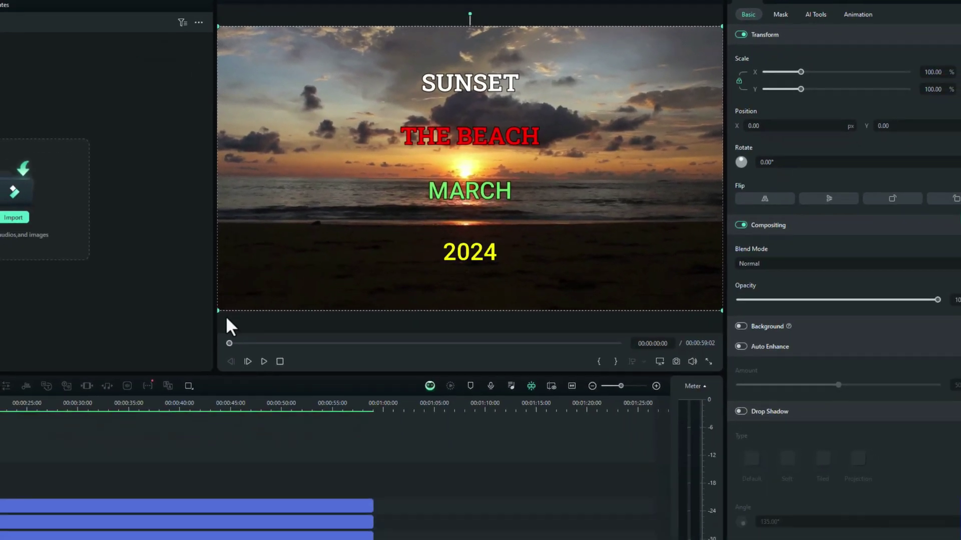
Turn on pixel rulers along the video preview from the player's context menu.
{"action": "right_click", "coordinate": [227, 319]}
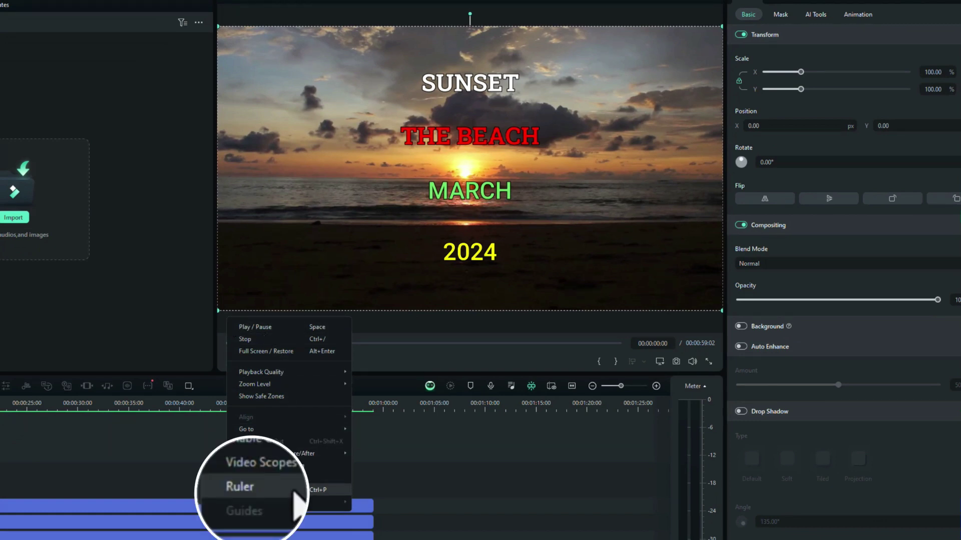
{"action": "left_click", "coordinate": [273, 491]}
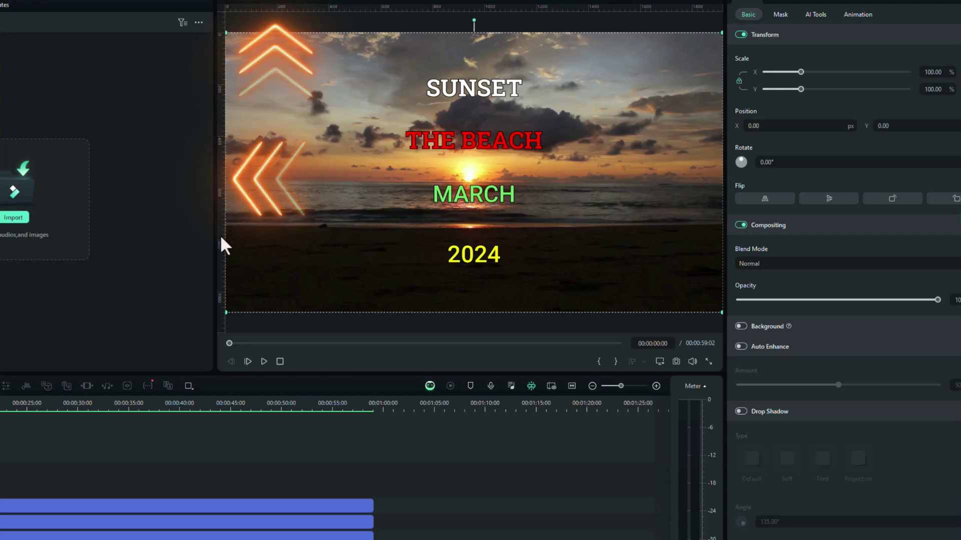
{"action": "right_click", "coordinate": [233, 317]}
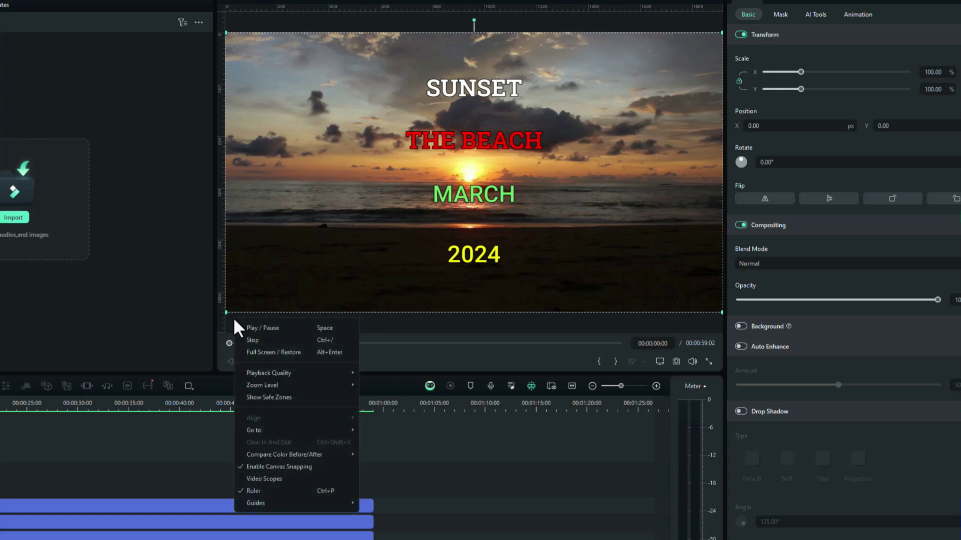
{"action": "mouse_move", "coordinate": [302, 505]}
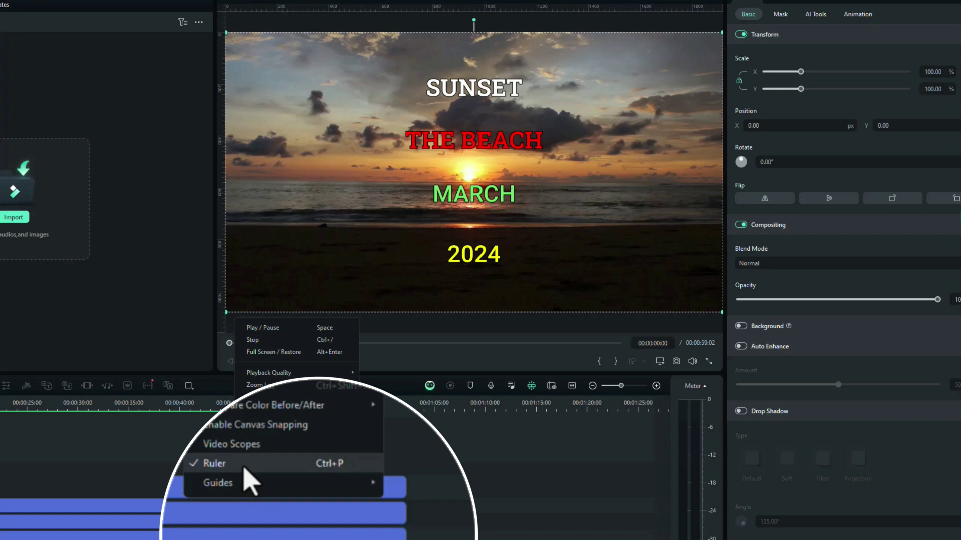
Create a magenta vertical guide at position 100 through Guides > Add Guide.
{"action": "mouse_move", "coordinate": [274, 502]}
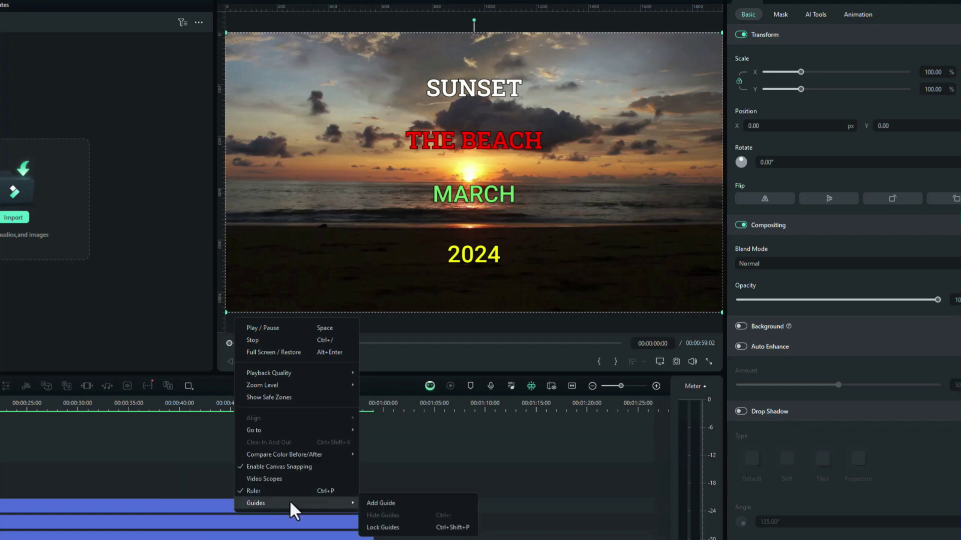
{"action": "left_click", "coordinate": [403, 504]}
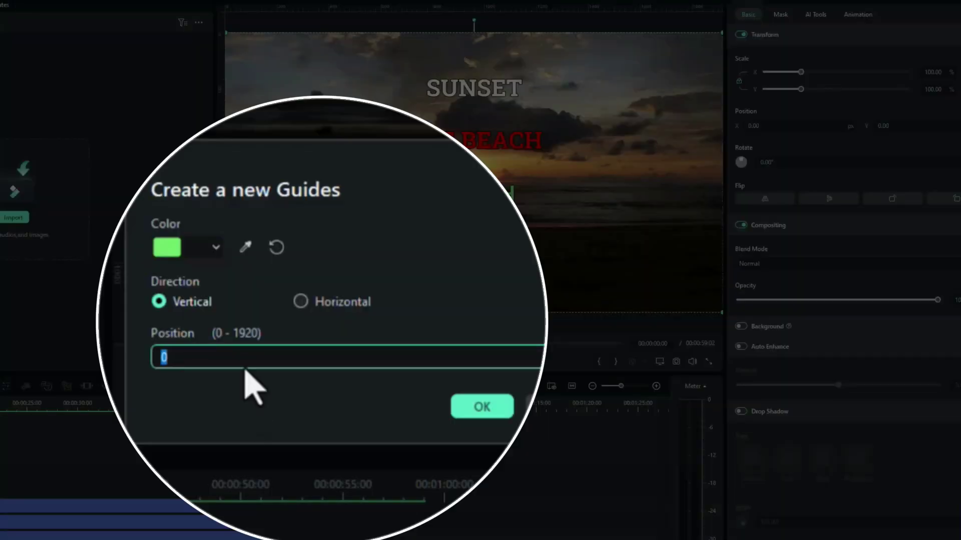
{"action": "left_click", "coordinate": [217, 251]}
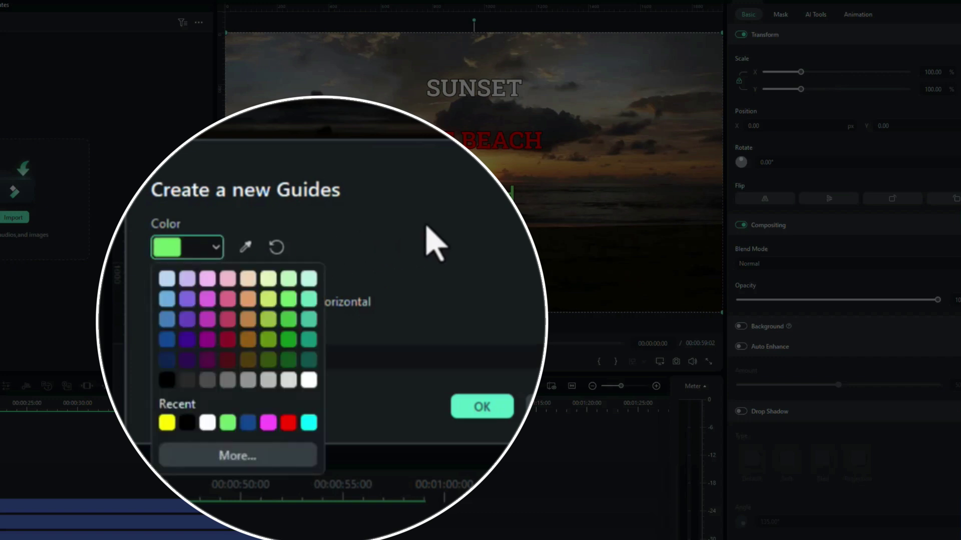
{"action": "left_click", "coordinate": [268, 423]}
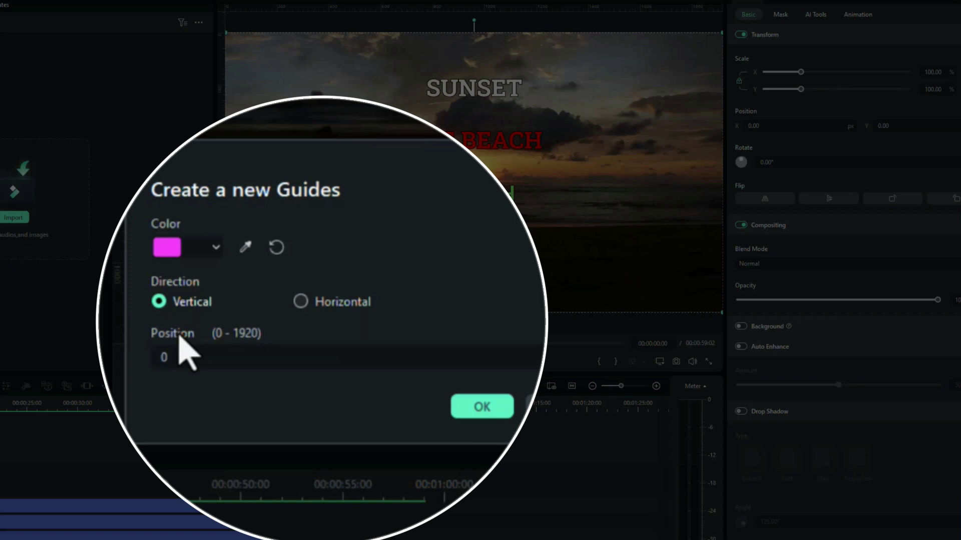
{"action": "mouse_move", "coordinate": [167, 366]}
{"action": "left_click_drag", "start_coordinate": [161, 359], "coordinate": [221, 364]}
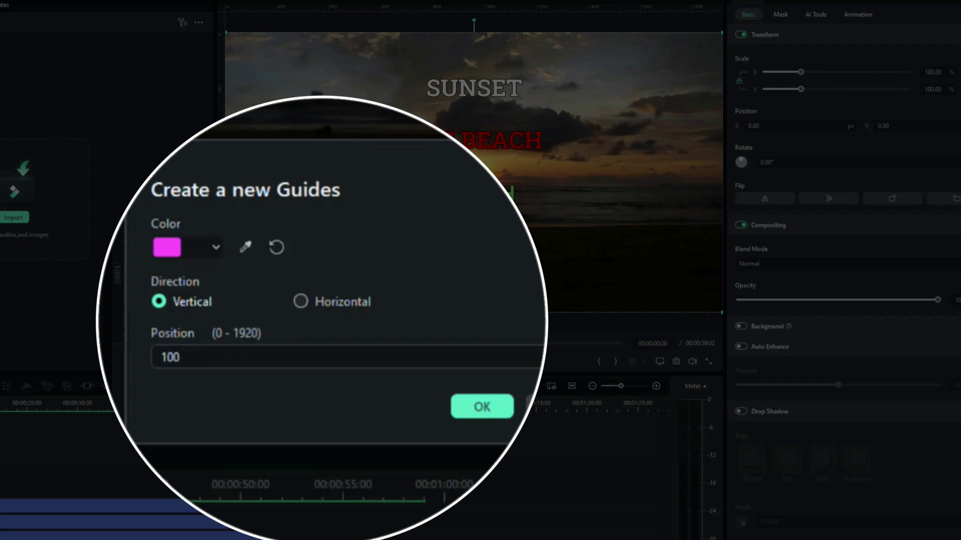
{"action": "left_click_drag", "start_coordinate": [217, 358], "coordinate": [223, 359]}
{"action": "left_click", "coordinate": [223, 360]}
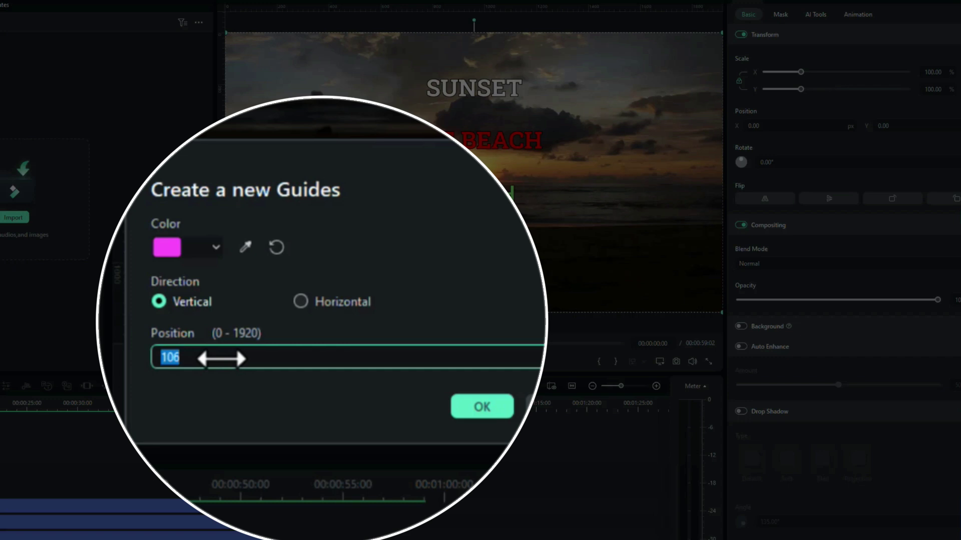
{"action": "type", "text": "100"}
{"action": "left_click", "coordinate": [481, 406]}
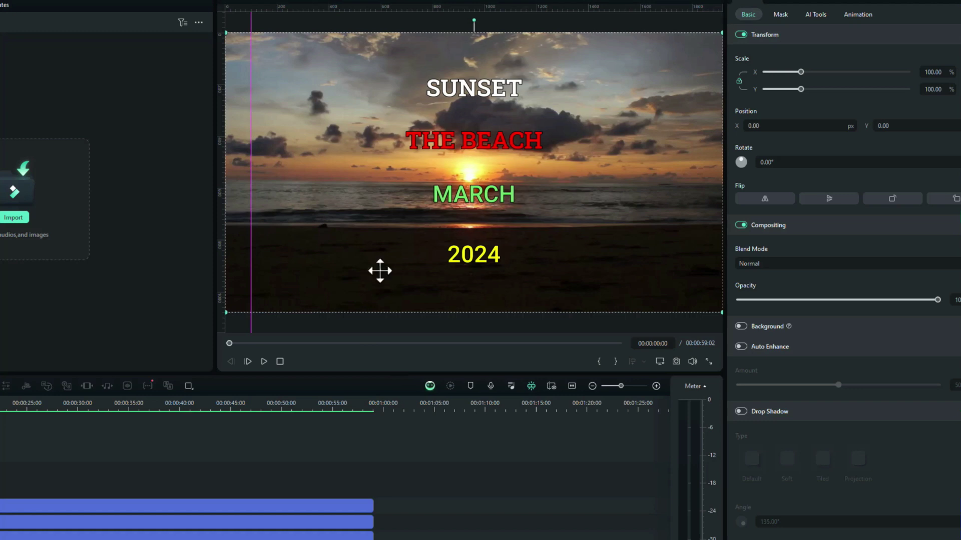
Add a second guide, set to Horizontal at position 750.
{"action": "right_click", "coordinate": [269, 324]}
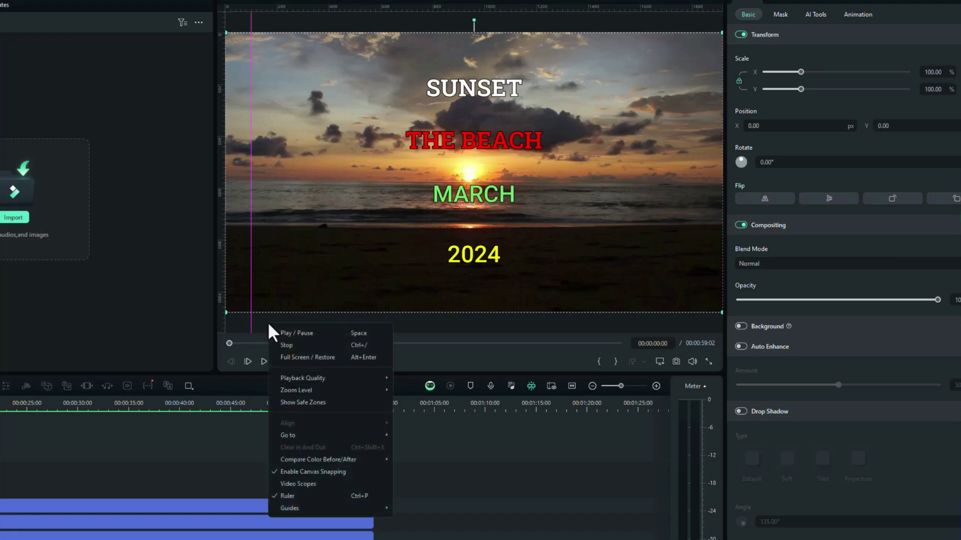
{"action": "mouse_move", "coordinate": [336, 511]}
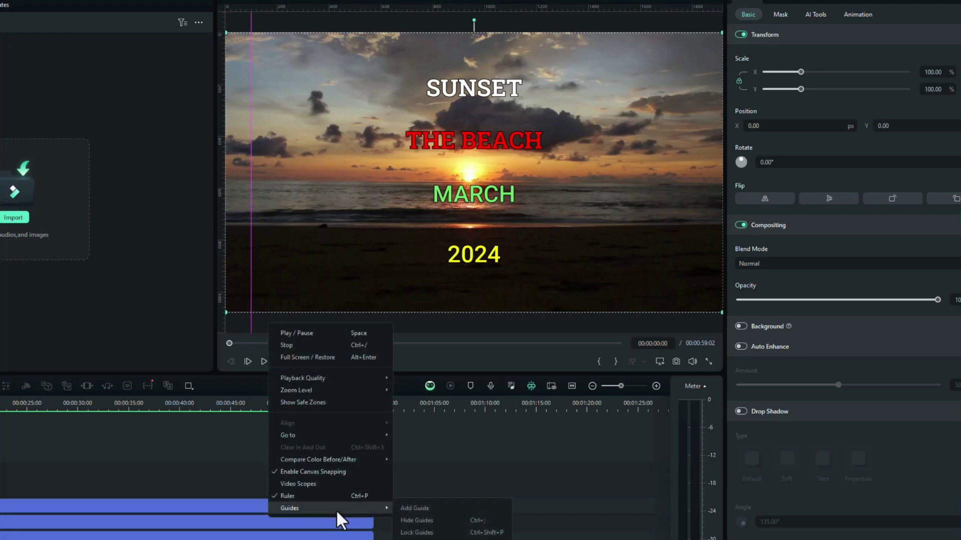
{"action": "left_click", "coordinate": [413, 508]}
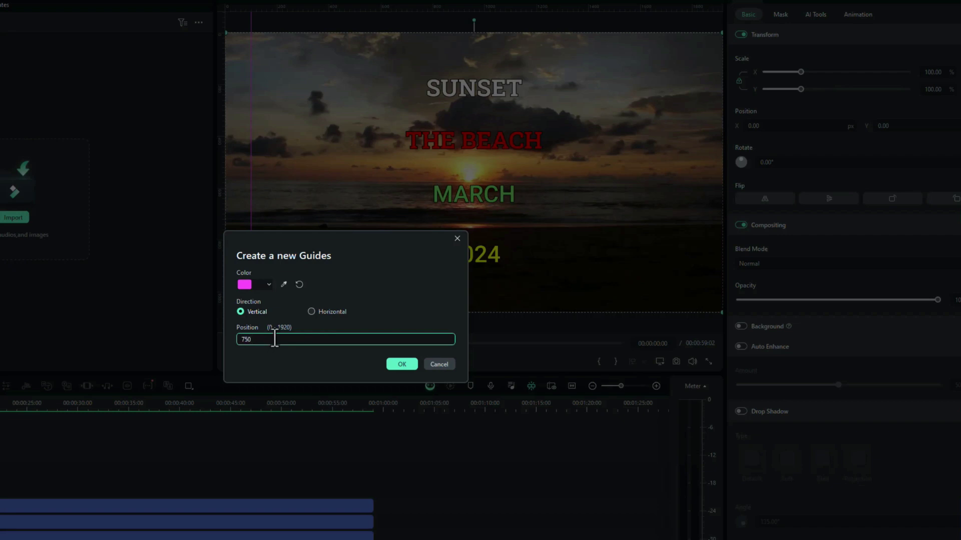
{"action": "left_click", "coordinate": [311, 310]}
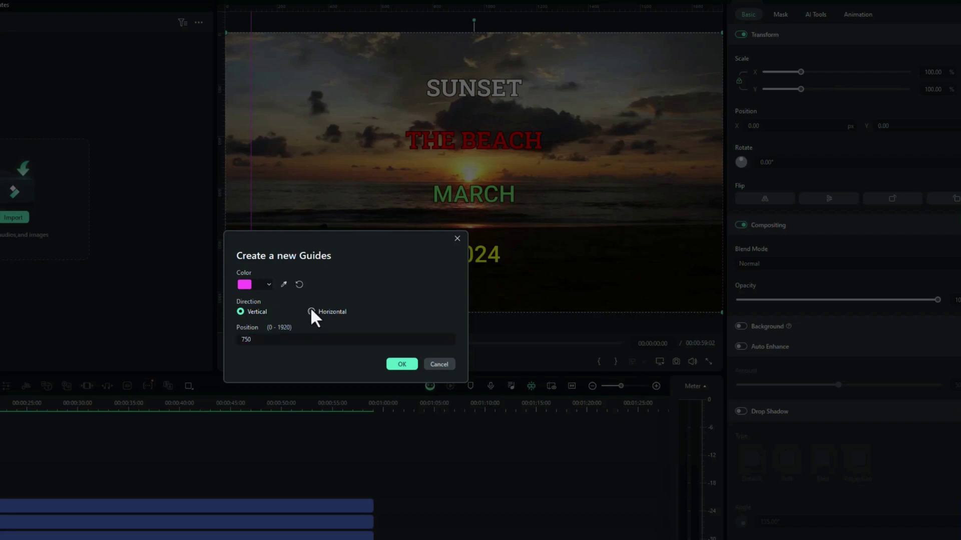
{"action": "left_click", "coordinate": [402, 364]}
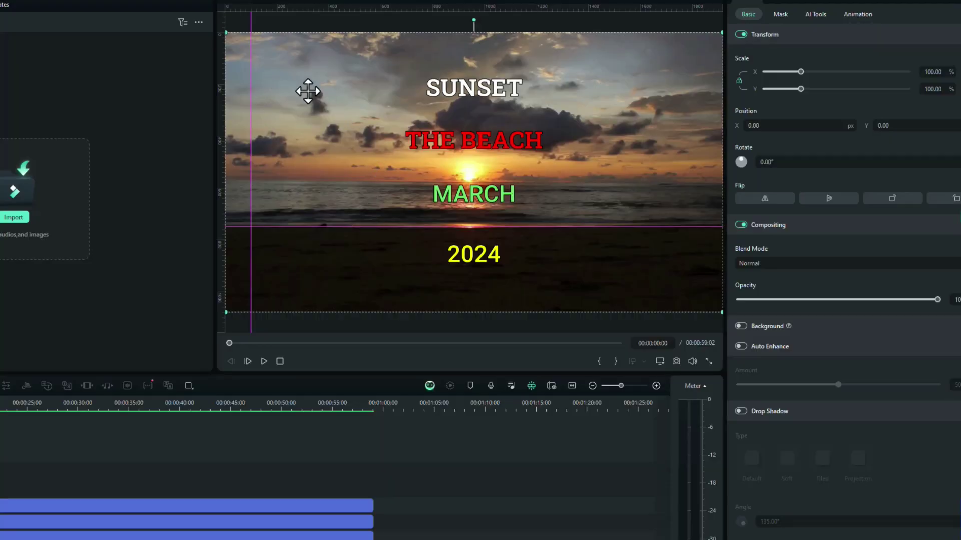
Drag the horizontal guide lower so it runs beneath the 2024 title.
{"action": "left_click_drag", "start_coordinate": [339, 227], "coordinate": [334, 285]}
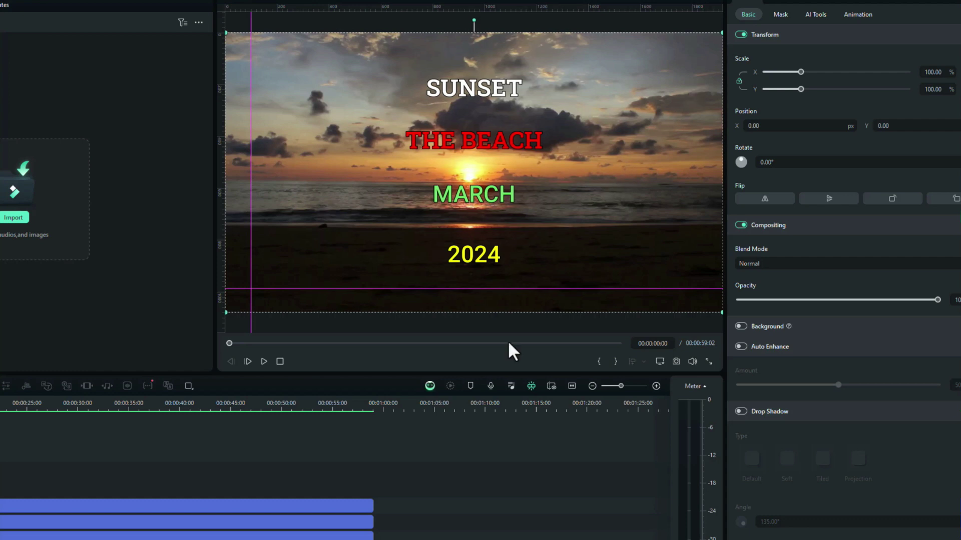
Add a vertical guide at 204, then drag it to 1808 near the right edge.
{"action": "right_click", "coordinate": [330, 324]}
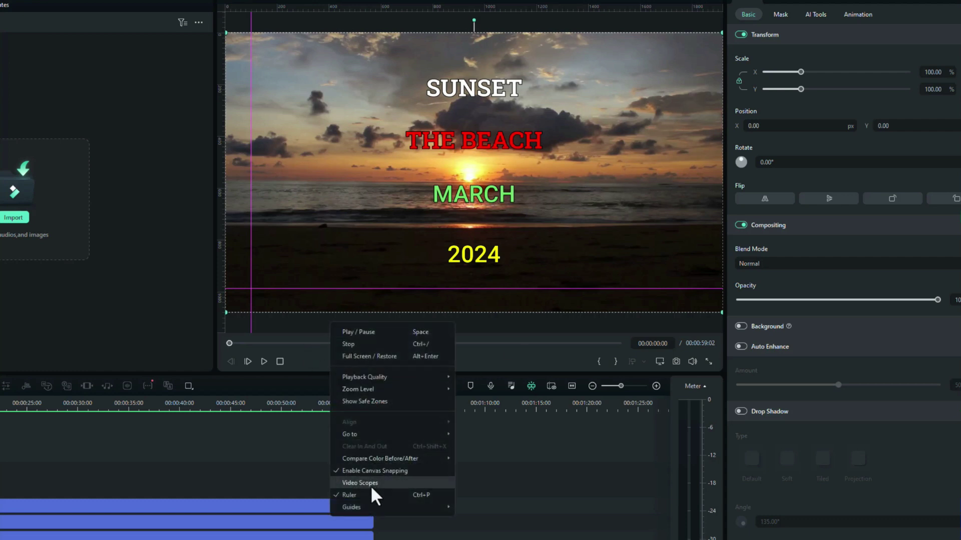
{"action": "mouse_move", "coordinate": [373, 506]}
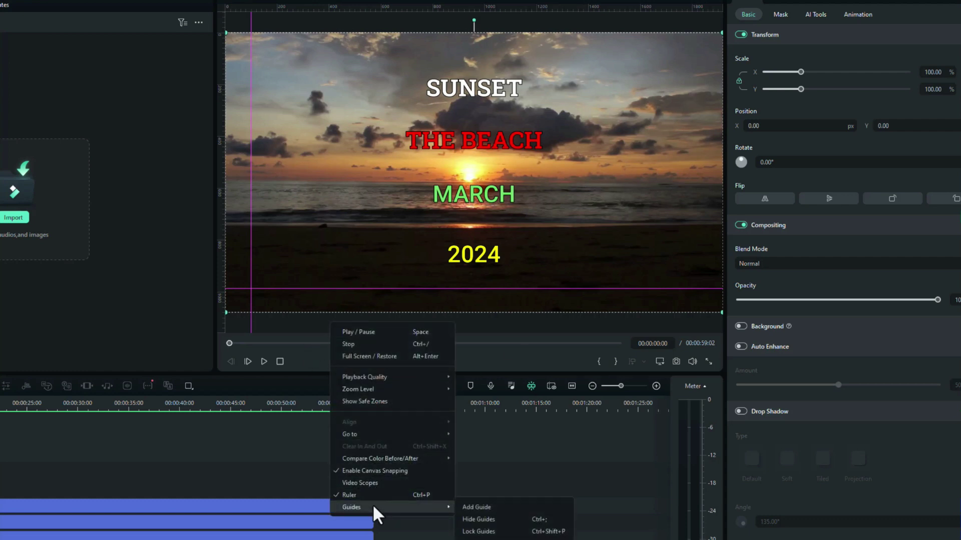
{"action": "left_click", "coordinate": [503, 505]}
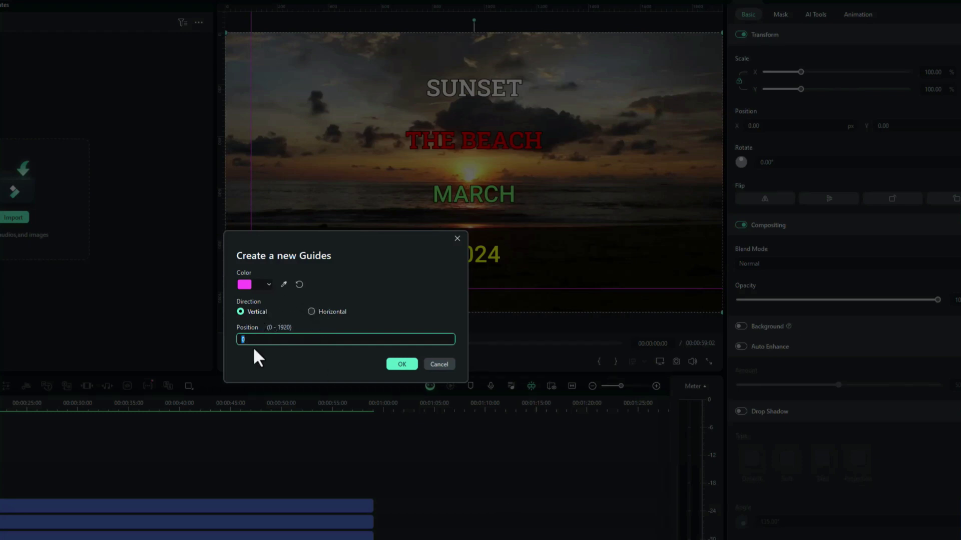
{"action": "type", "text": "204"}
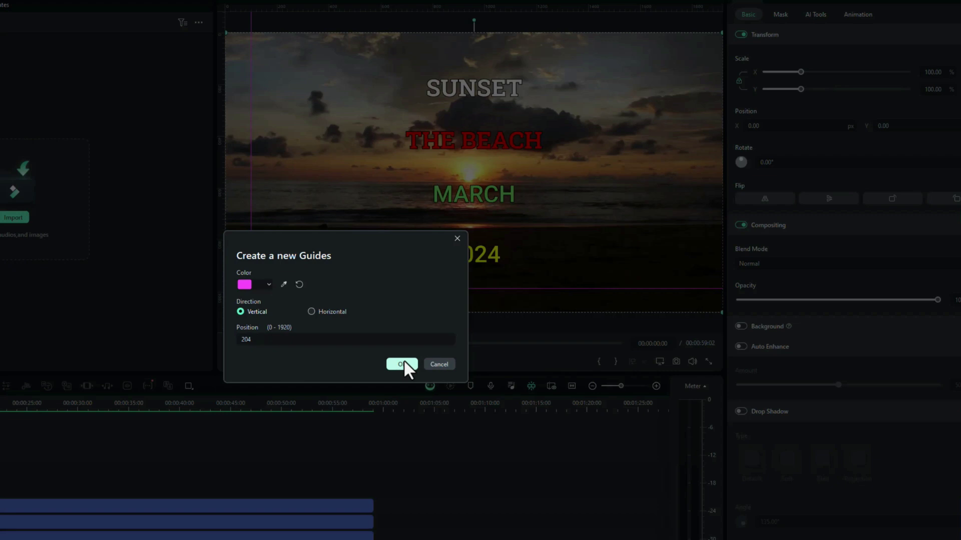
{"action": "left_click", "coordinate": [402, 362]}
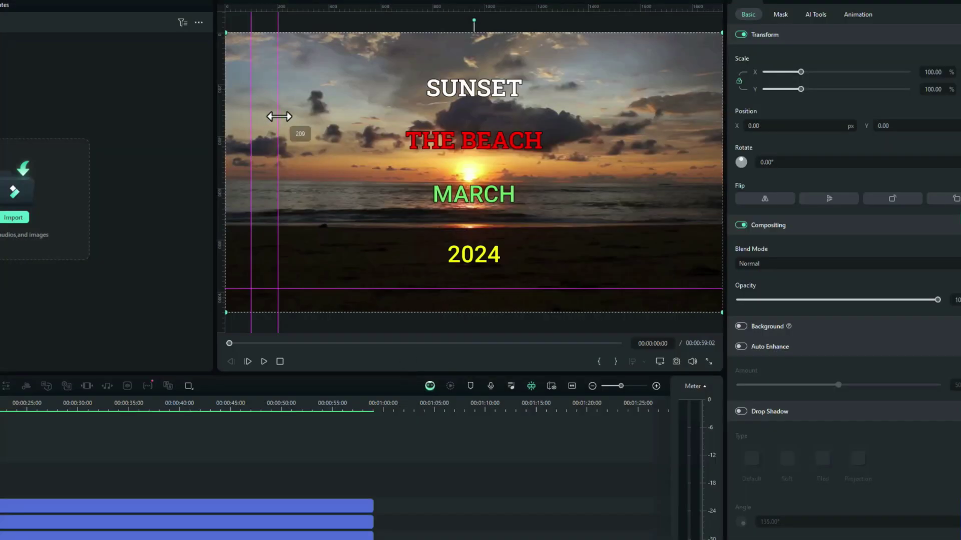
{"action": "left_click_drag", "start_coordinate": [278, 116], "coordinate": [696, 134]}
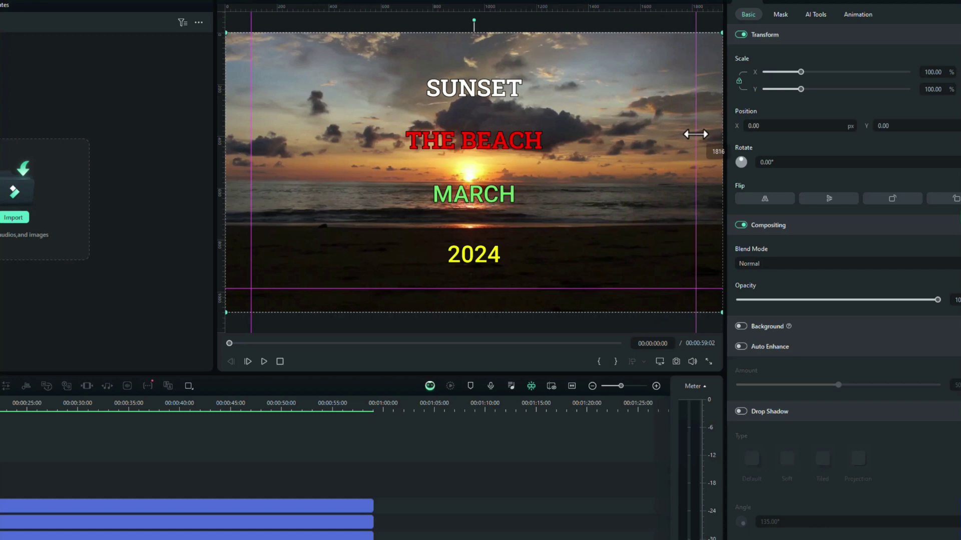
Add a horizontal guide at position 43 near the top of the frame.
{"action": "right_click", "coordinate": [338, 198]}
{"action": "mouse_move", "coordinate": [389, 382]}
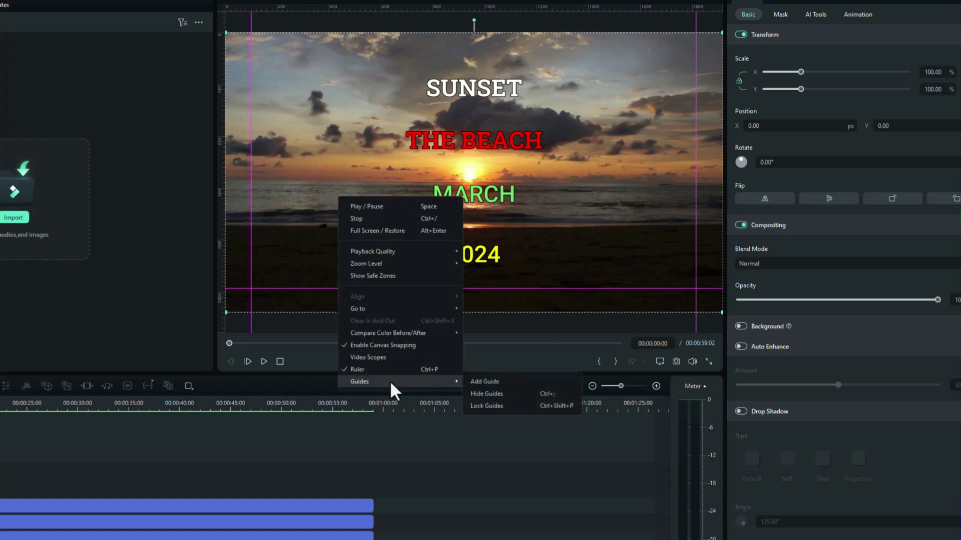
{"action": "left_click", "coordinate": [487, 382]}
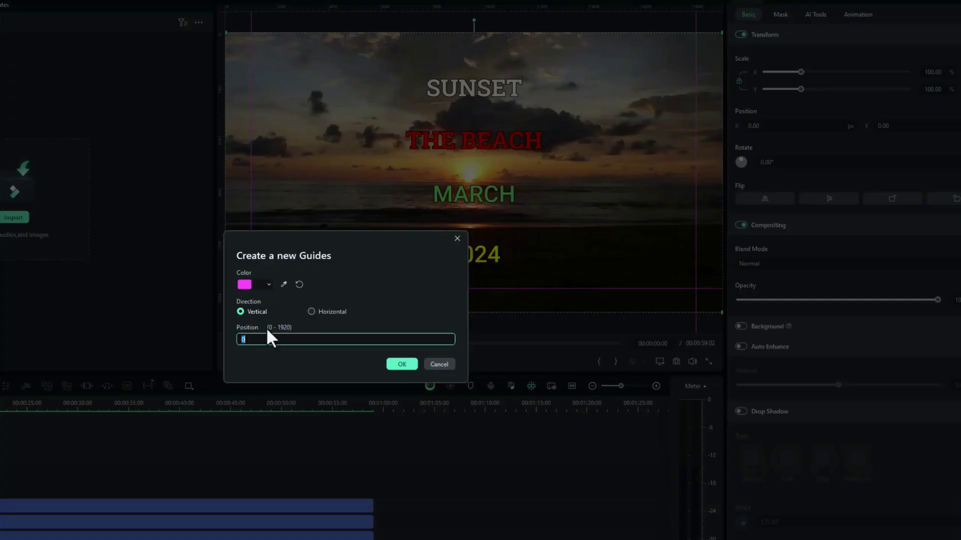
{"action": "left_click", "coordinate": [311, 311]}
{"action": "double_click", "coordinate": [253, 340]}
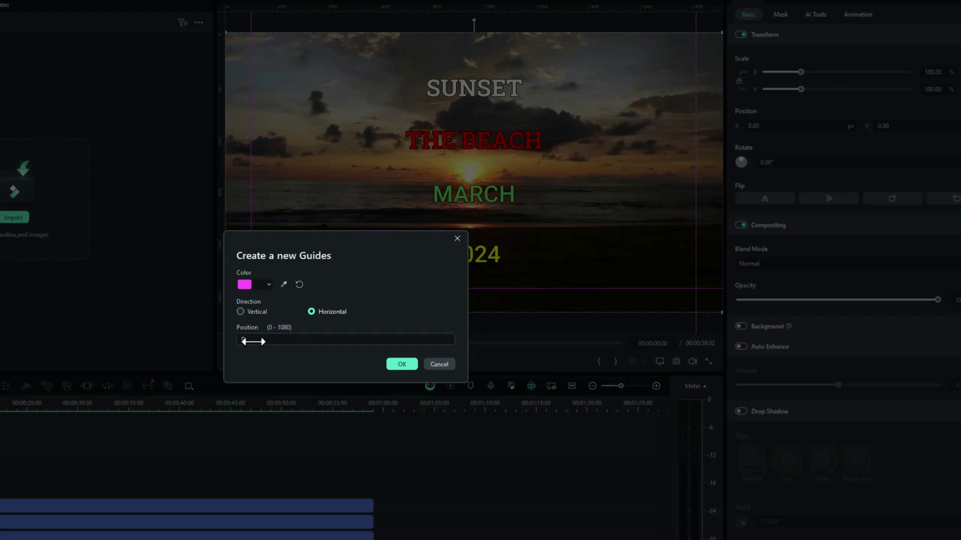
{"action": "type", "text": "43"}
{"action": "left_click", "coordinate": [392, 362]}
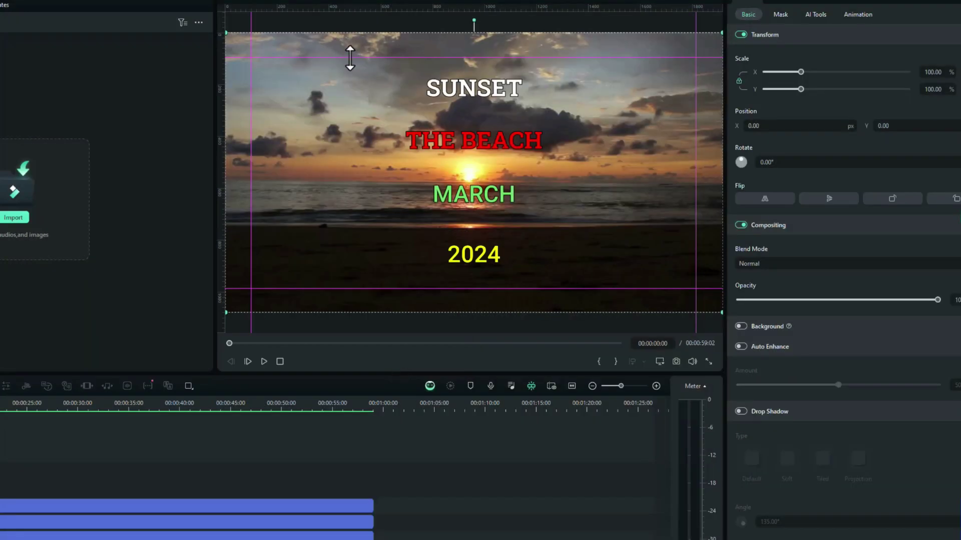
Nudge the left guide, then snap SUNSET, THE BEACH, MARCH and 2024 into the guide-framed corners.
{"action": "left_click_drag", "start_coordinate": [250, 85], "coordinate": [257, 85]}
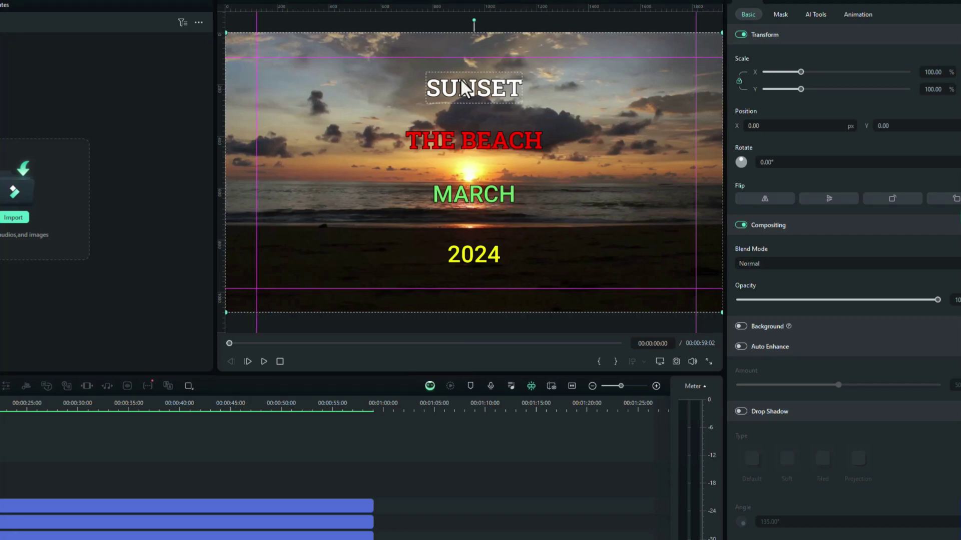
{"action": "left_click_drag", "start_coordinate": [462, 89], "coordinate": [288, 68]}
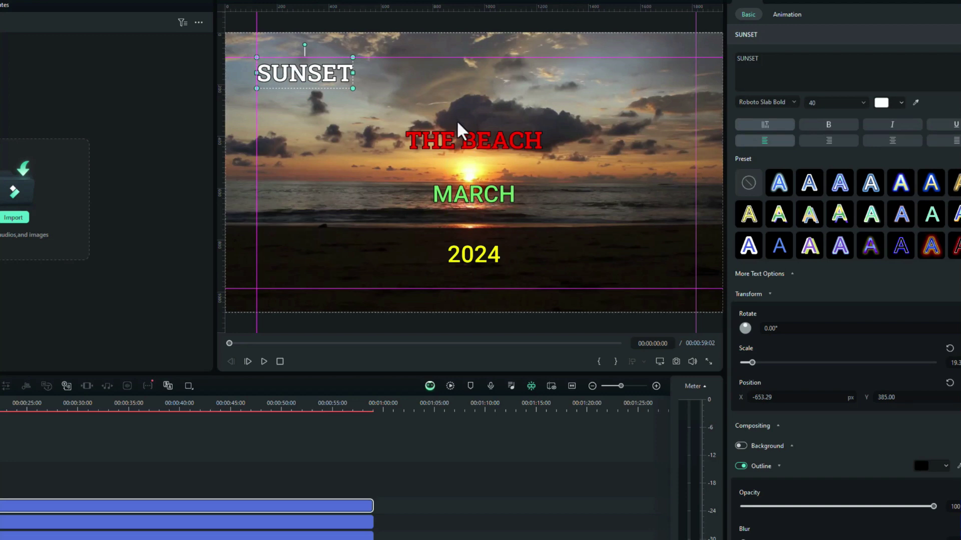
{"action": "left_click_drag", "start_coordinate": [464, 139], "coordinate": [613, 70]}
{"action": "left_click_drag", "start_coordinate": [489, 191], "coordinate": [346, 273]}
{"action": "left_click_drag", "start_coordinate": [474, 255], "coordinate": [672, 272]}
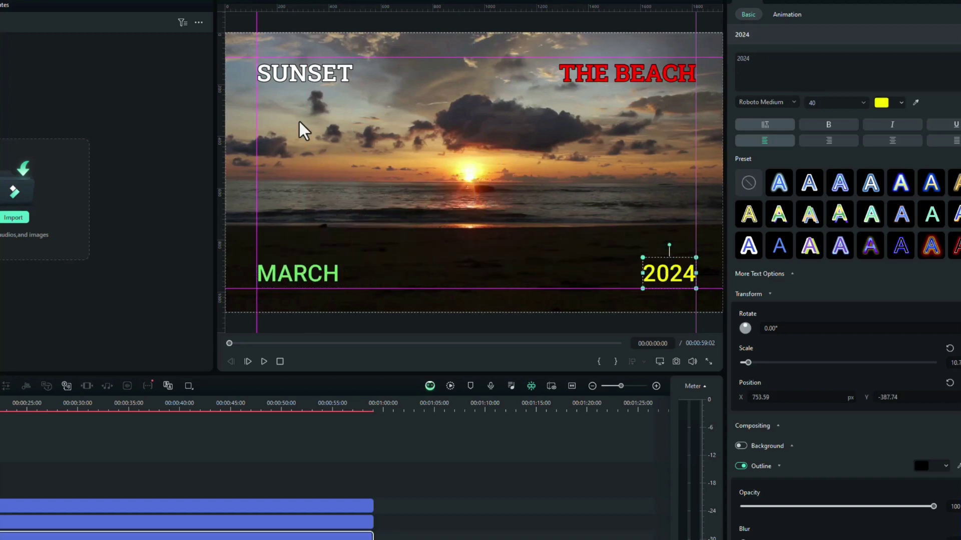
Hide the guides and deselect 2024 to check the corner layout.
{"action": "right_click", "coordinate": [357, 325]}
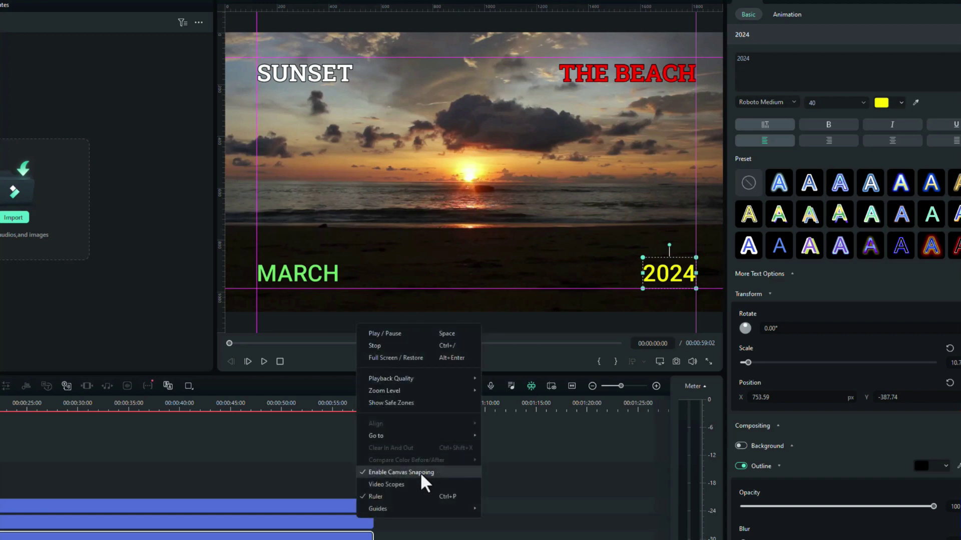
{"action": "mouse_move", "coordinate": [418, 515]}
{"action": "left_click", "coordinate": [510, 521]}
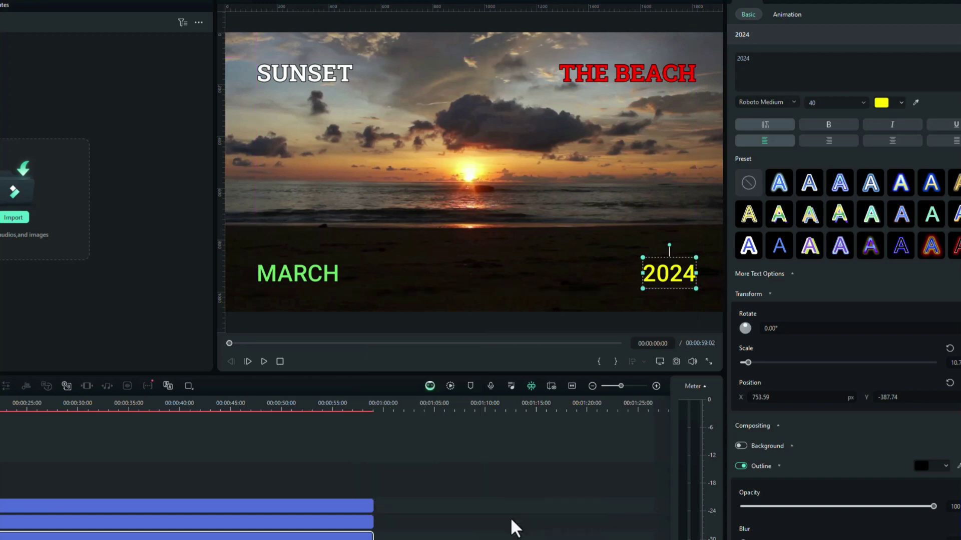
{"action": "left_click", "coordinate": [502, 318]}
Show the magenta guides on the preview again.
{"action": "right_click", "coordinate": [330, 322]}
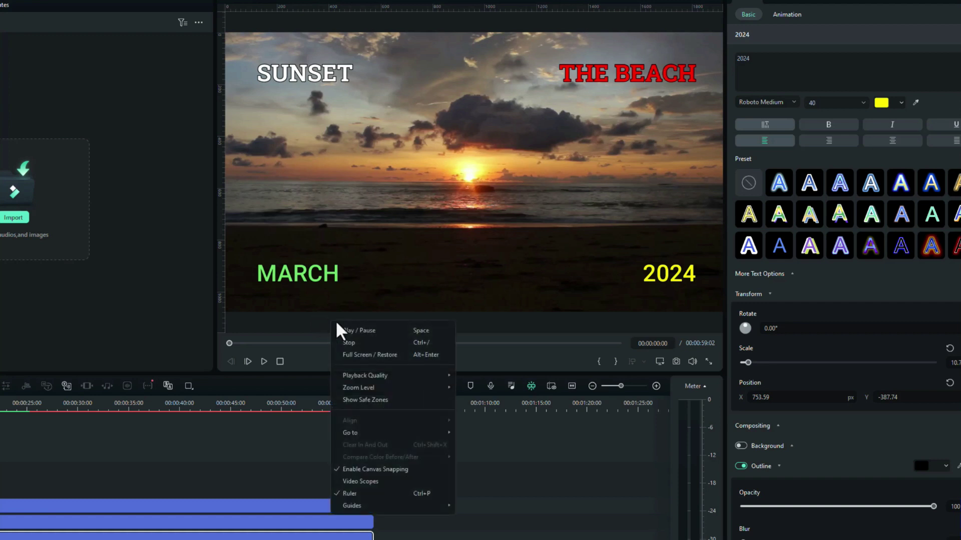
{"action": "mouse_move", "coordinate": [414, 506]}
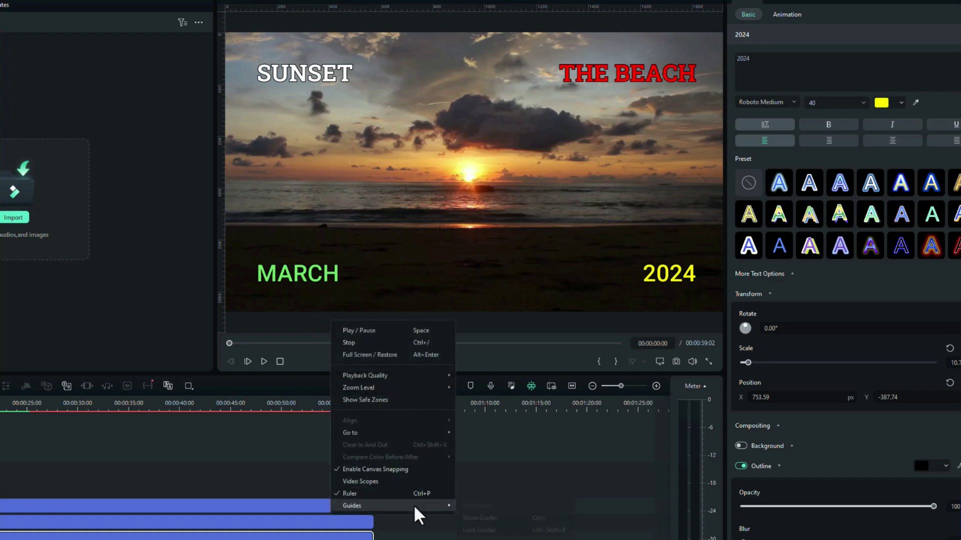
{"action": "left_click", "coordinate": [489, 518]}
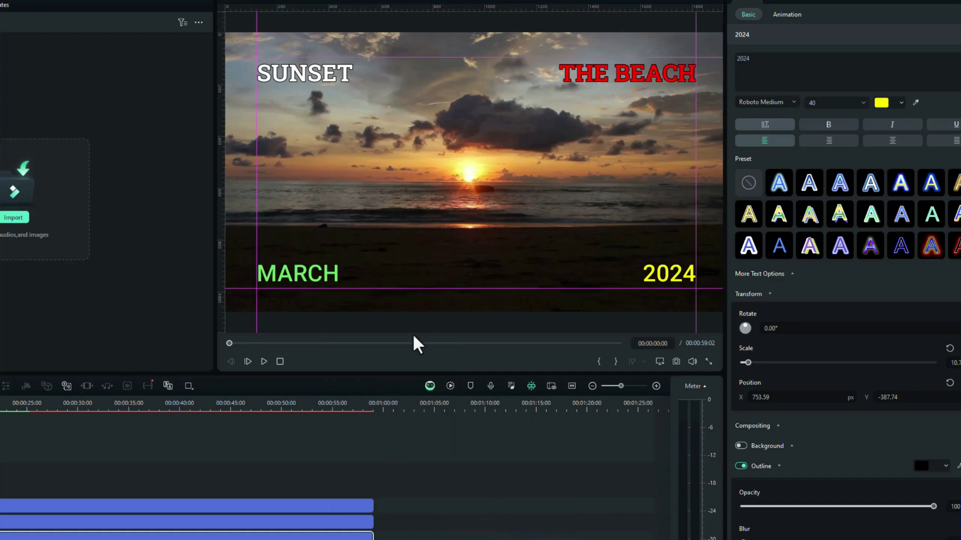
Lock the guides so they can't be moved.
{"action": "right_click", "coordinate": [332, 323]}
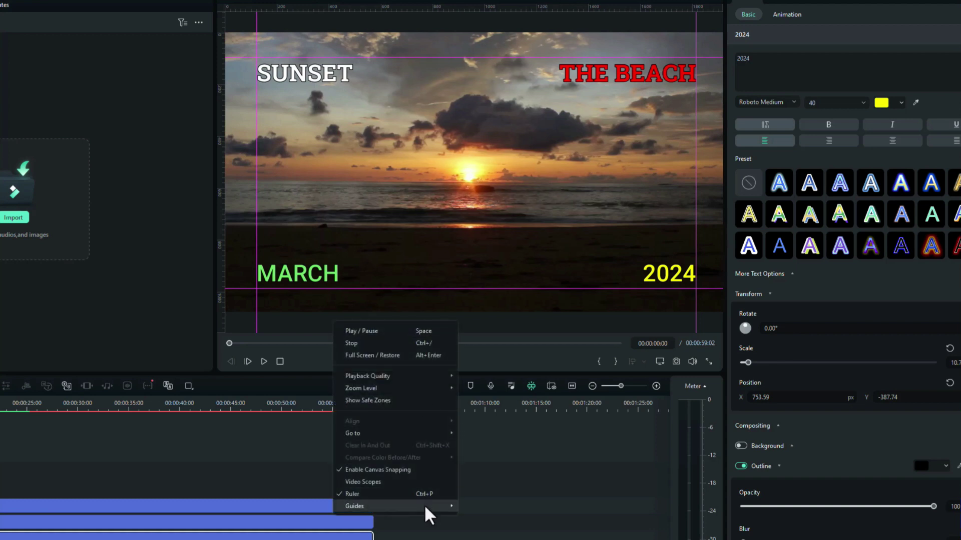
{"action": "mouse_move", "coordinate": [430, 507]}
{"action": "left_click", "coordinate": [495, 530]}
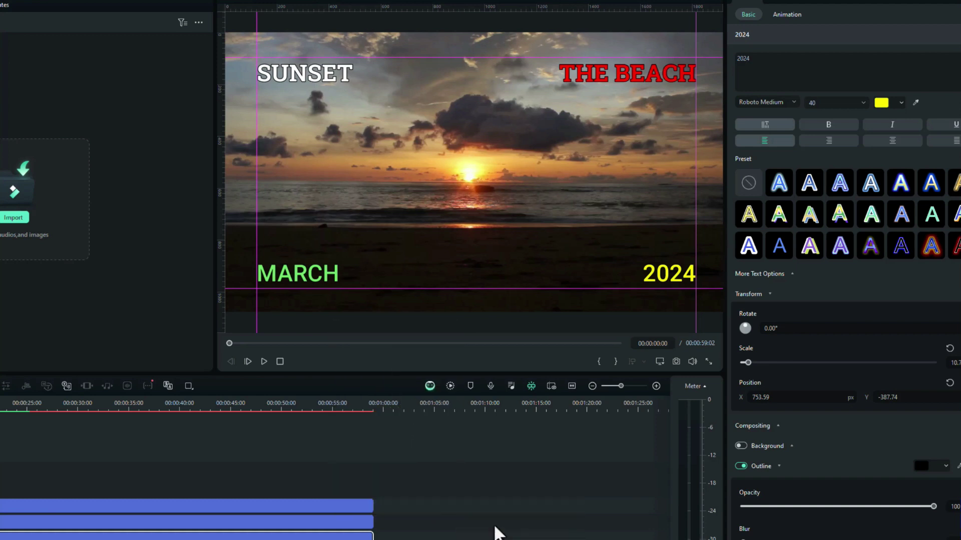